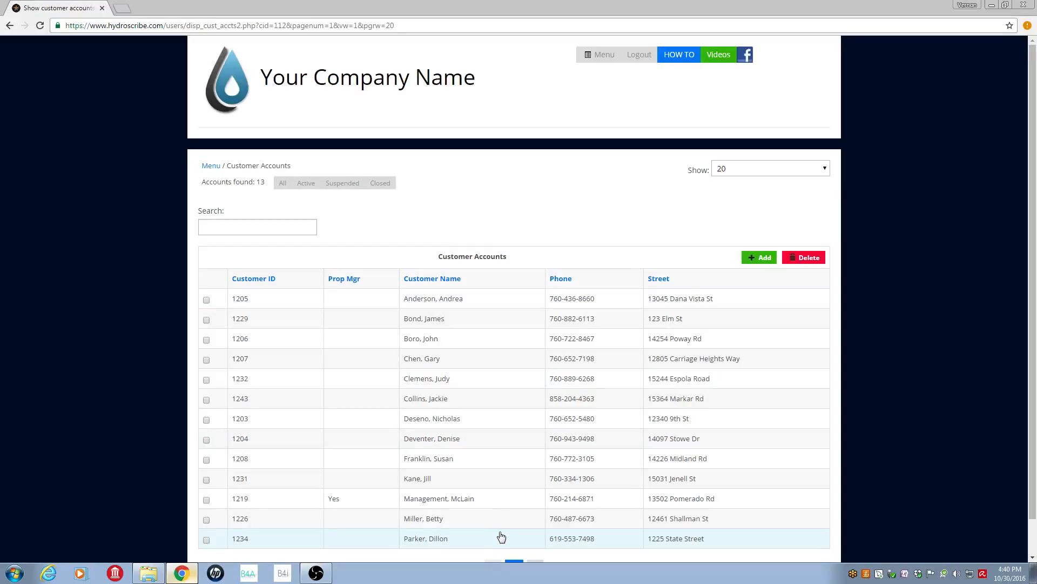
Search the customer accounts by the customer's ID and open the matching customer's profile.
{"action": "left_click", "coordinate": [268, 227]}
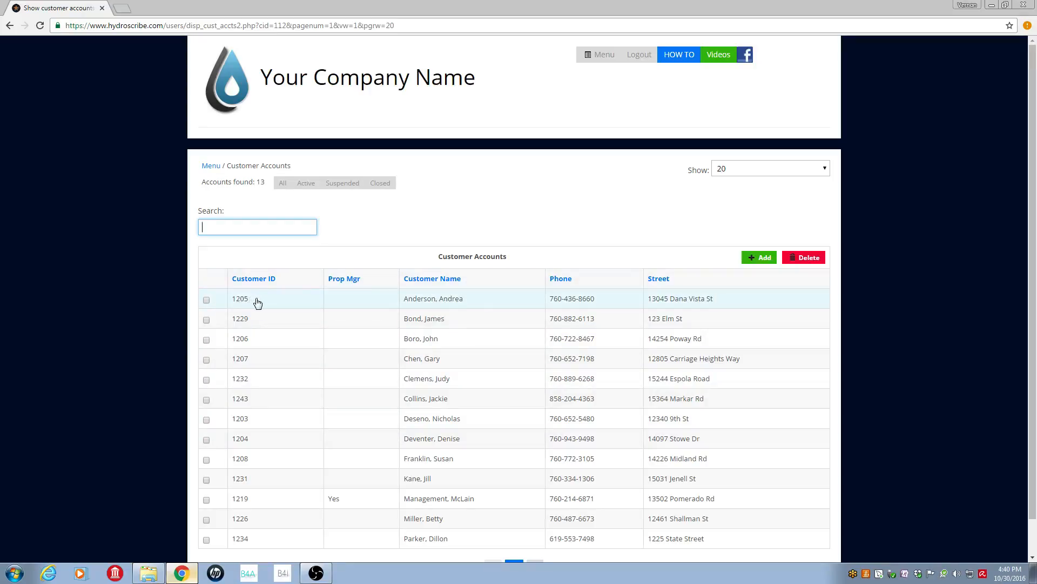
{"action": "type", "text": "205"}
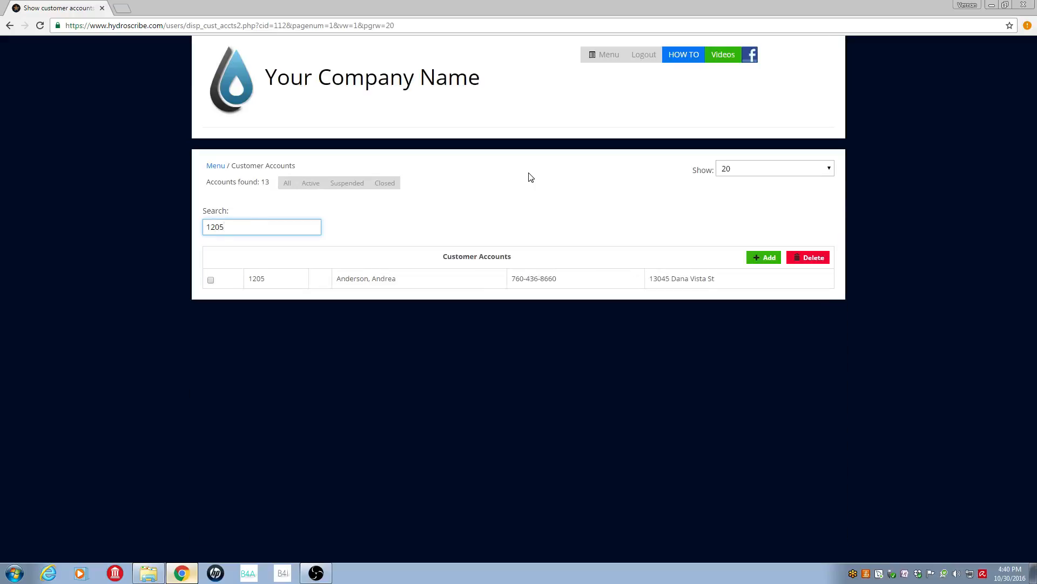
{"action": "left_click", "coordinate": [409, 284]}
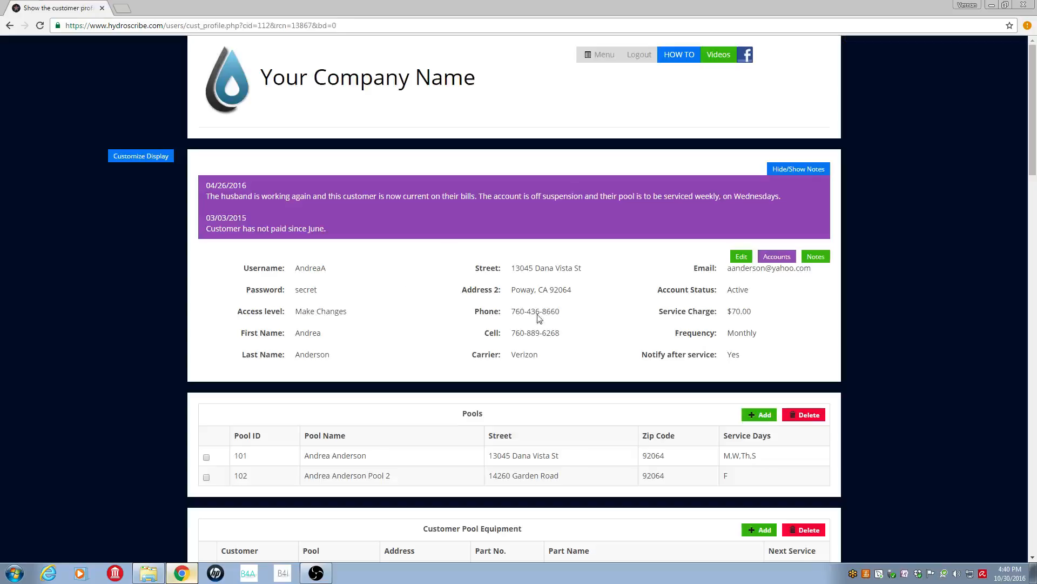
Start a new customer charge from the profile with charge type Labor charge and charge date 10/21/2016.
{"action": "left_click_drag", "start_coordinate": [1035, 139], "coordinate": [1035, 461]}
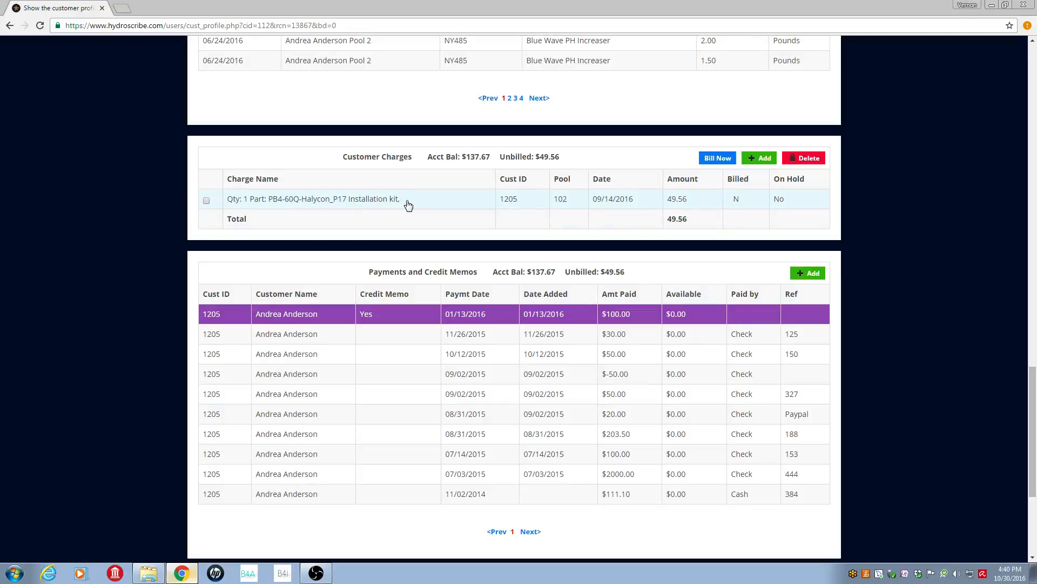
{"action": "left_click", "coordinate": [764, 162]}
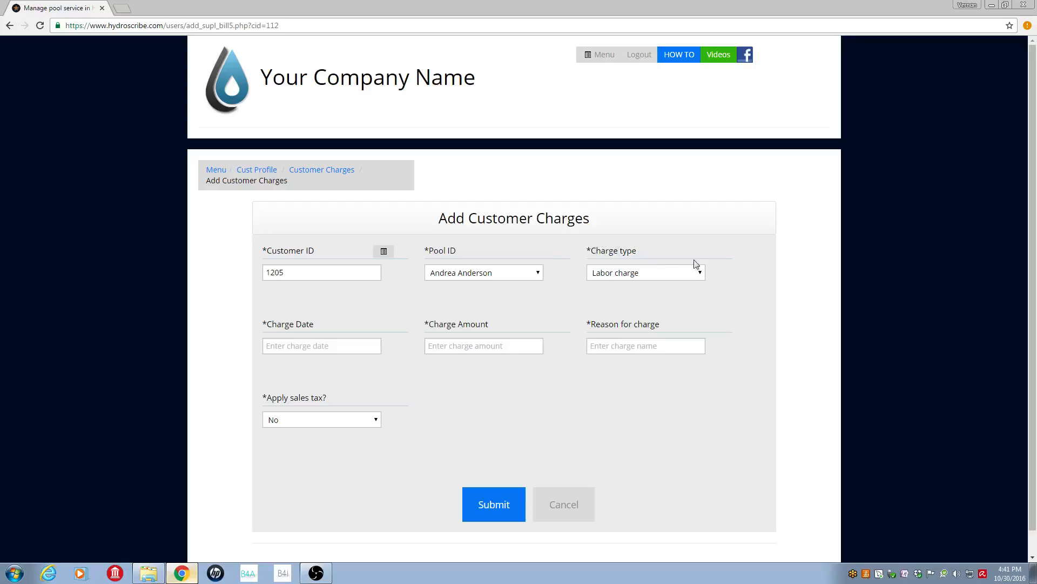
{"action": "left_click", "coordinate": [701, 278]}
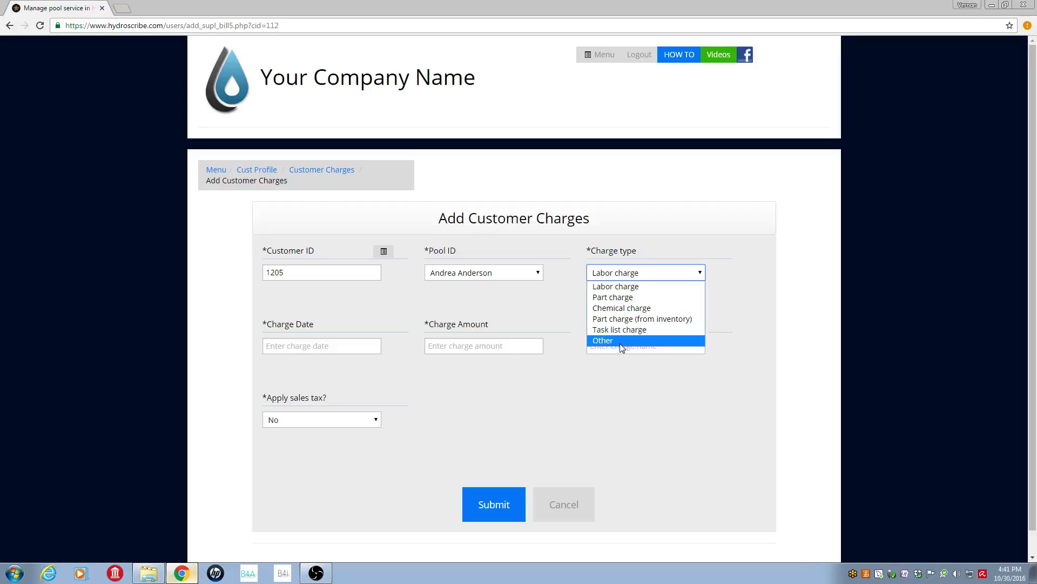
{"action": "left_click", "coordinate": [647, 288]}
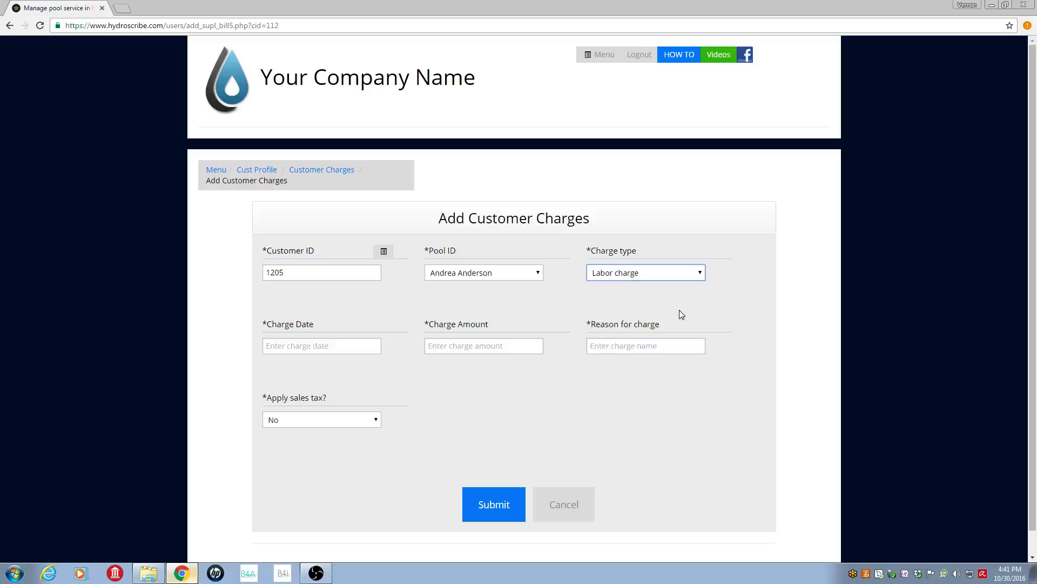
{"action": "left_click", "coordinate": [327, 348]}
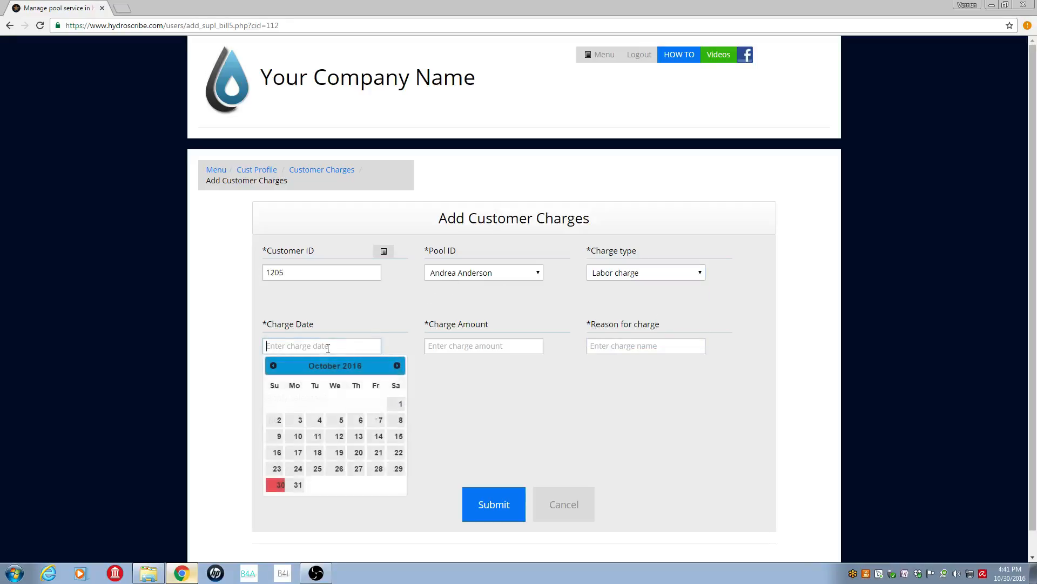
{"action": "left_click", "coordinate": [375, 456]}
Set the charge amount to 50.00 with the reason "Extra cleaning" and submit the labor charge.
{"action": "left_click", "coordinate": [474, 342]}
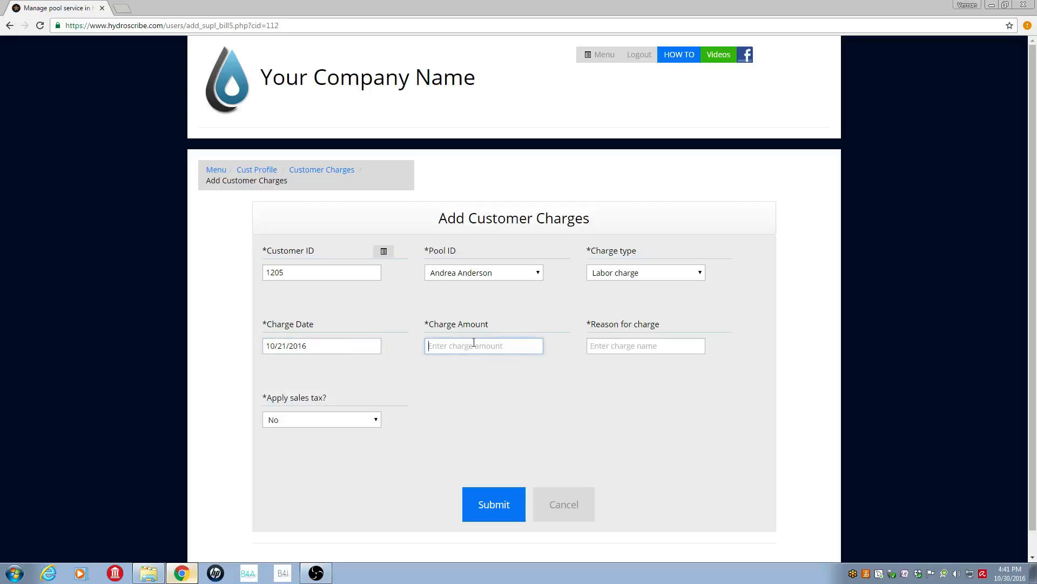
{"action": "type", "text": "50.00"}
{"action": "left_click", "coordinate": [607, 346]}
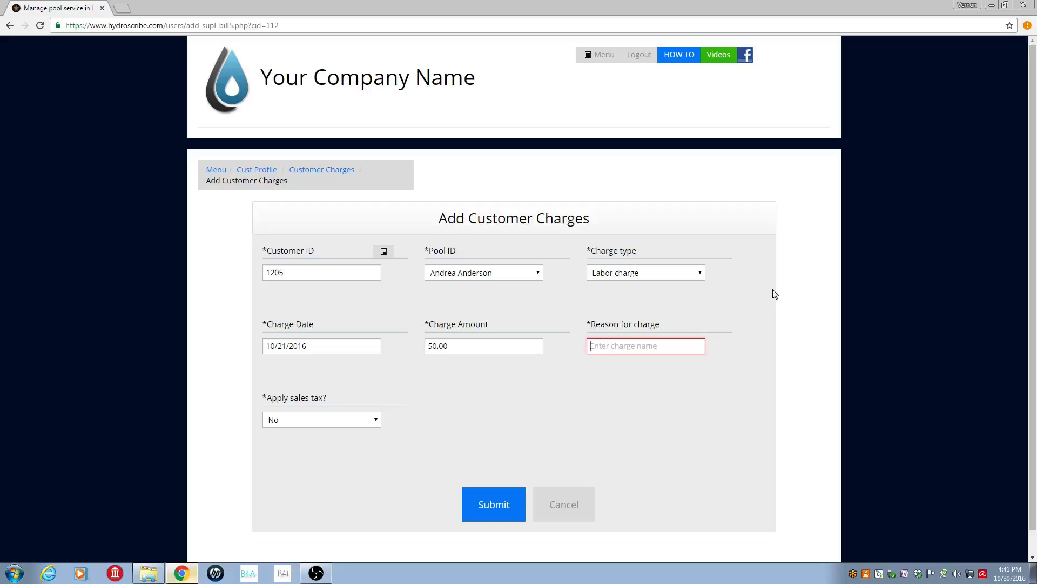
{"action": "type", "text": "Ex"}
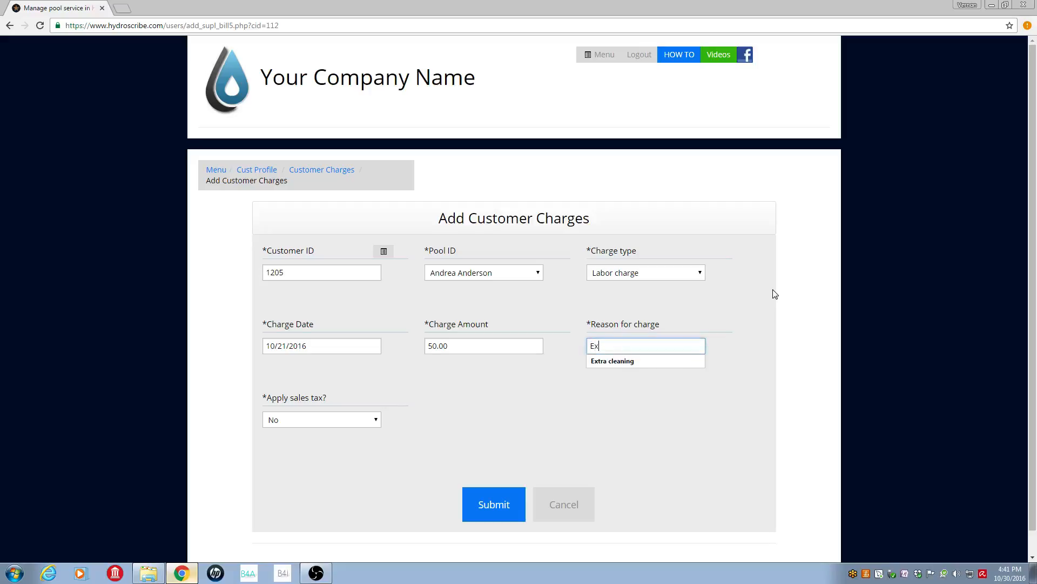
{"action": "type", "text": "tra cleaning"}
{"action": "left_click", "coordinate": [436, 403]}
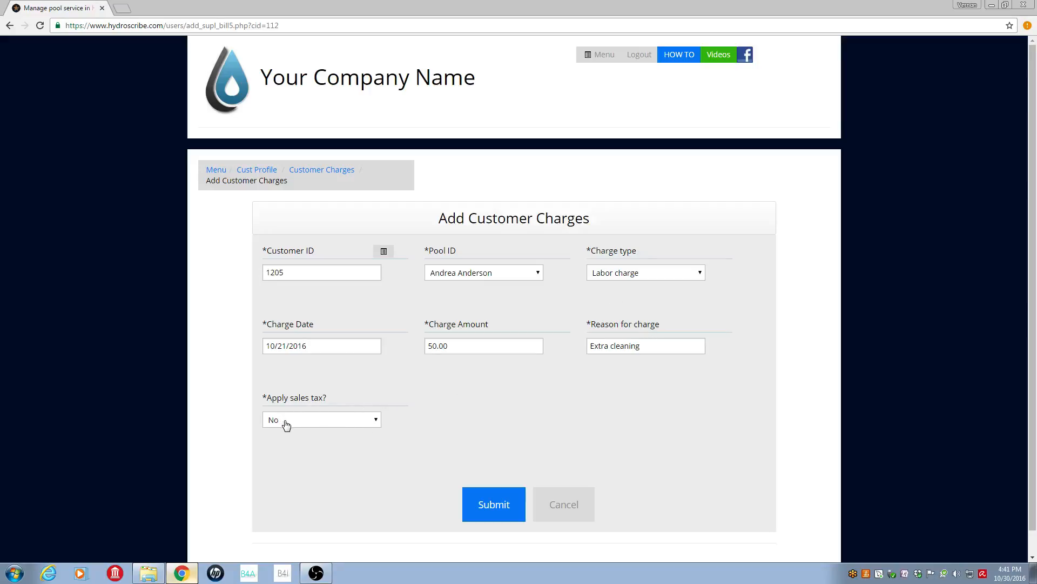
{"action": "left_click", "coordinate": [495, 510]}
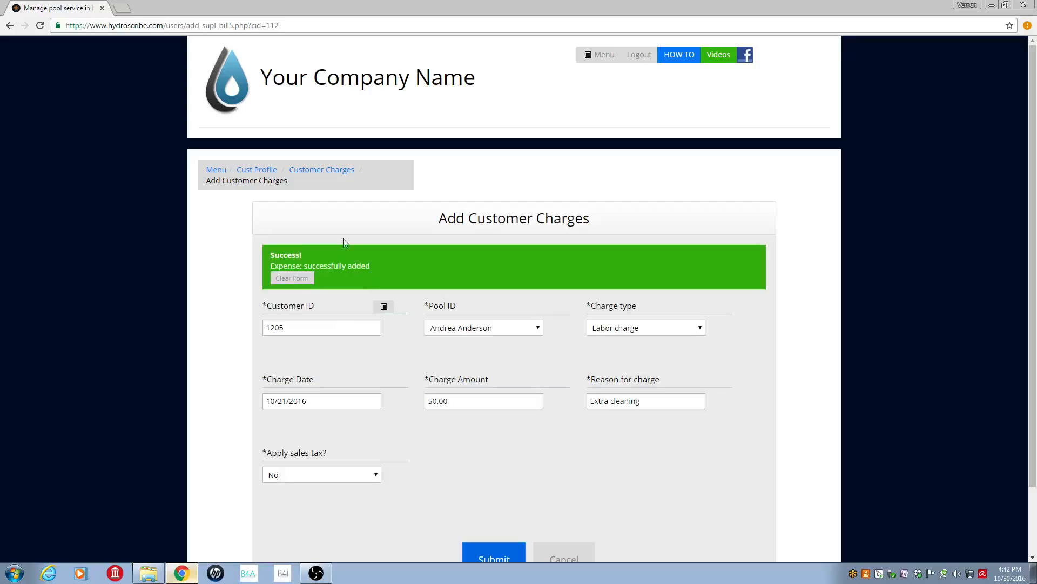
Return to the customer profile and start another customer charge of type Part charge (from inventory).
{"action": "left_click", "coordinate": [256, 170]}
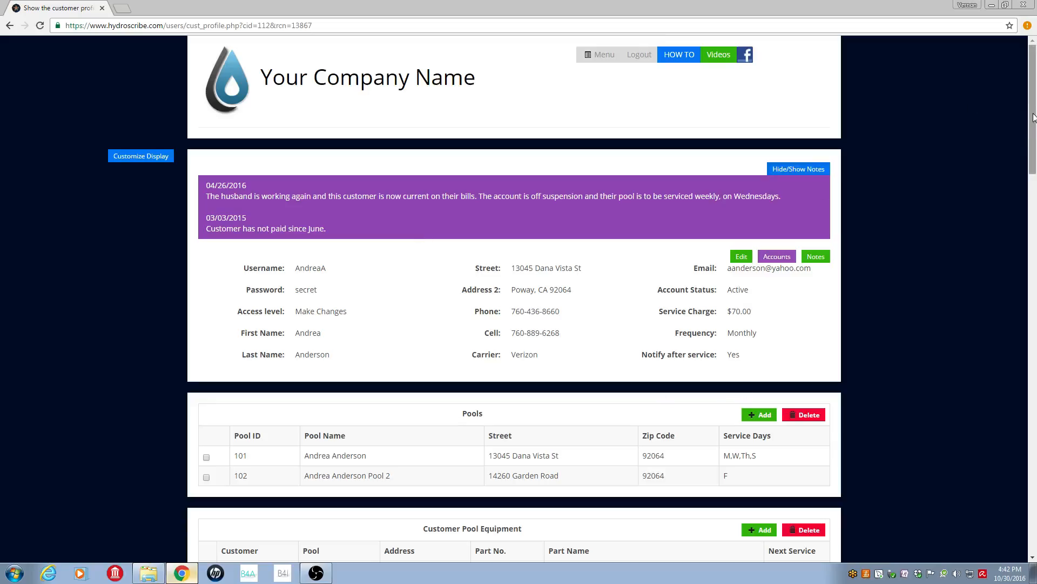
{"action": "left_click_drag", "start_coordinate": [1033, 119], "coordinate": [1034, 433]}
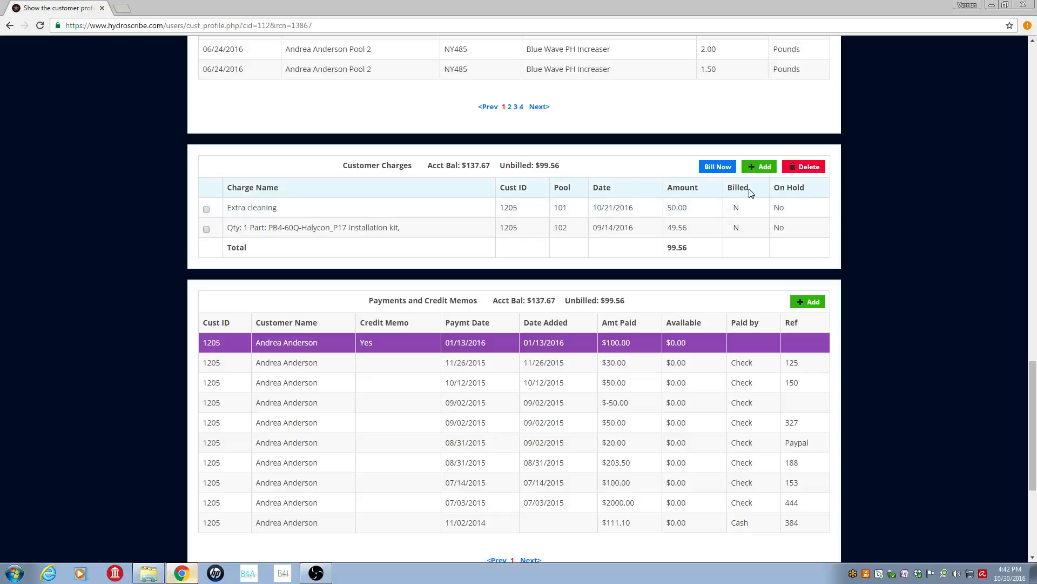
{"action": "left_click", "coordinate": [763, 169]}
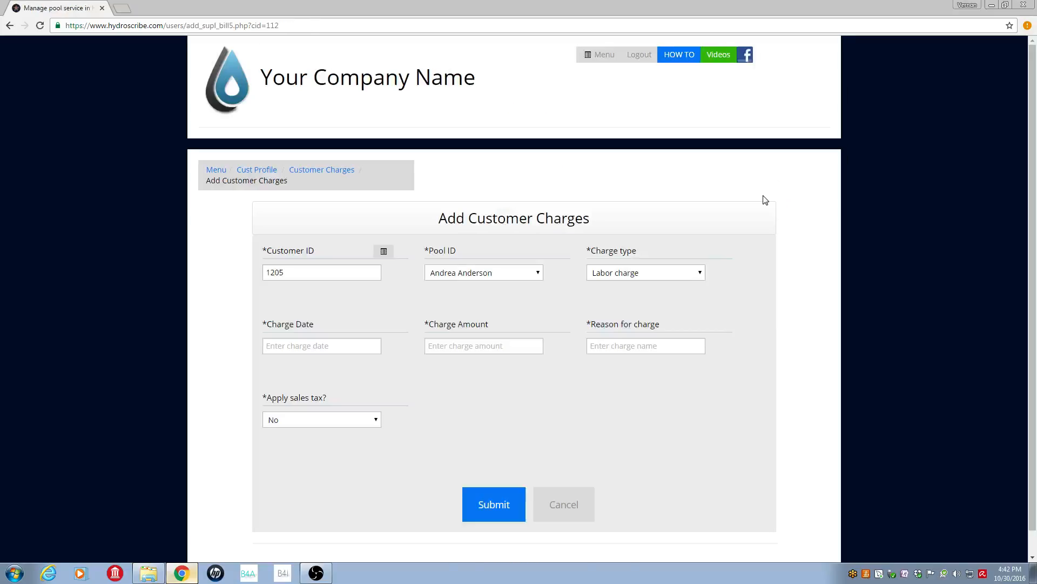
{"action": "scroll", "coordinate": [1018, 256], "scroll_direction": "down", "scroll_amount": 1}
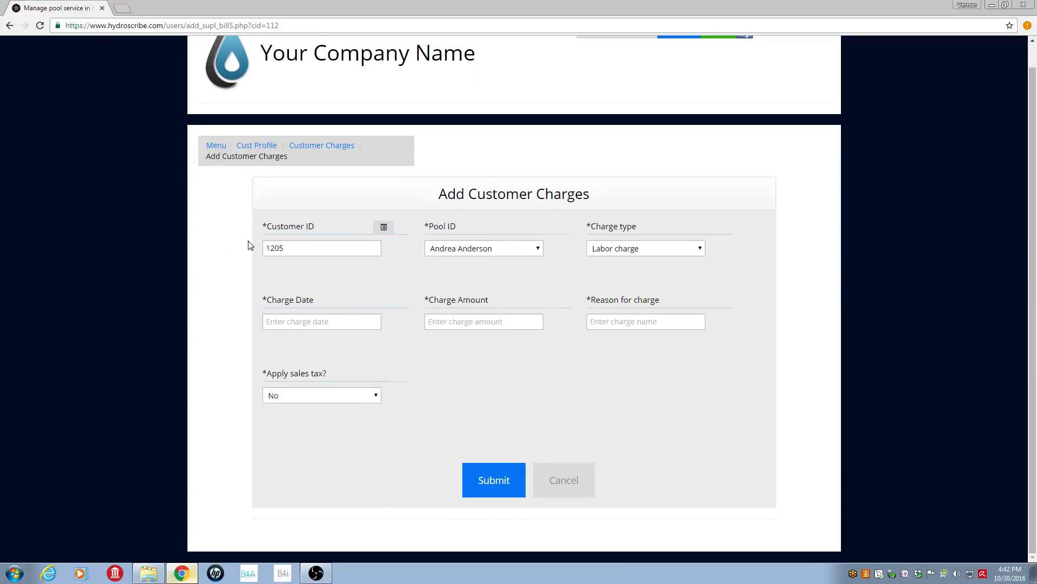
{"action": "left_click", "coordinate": [700, 251]}
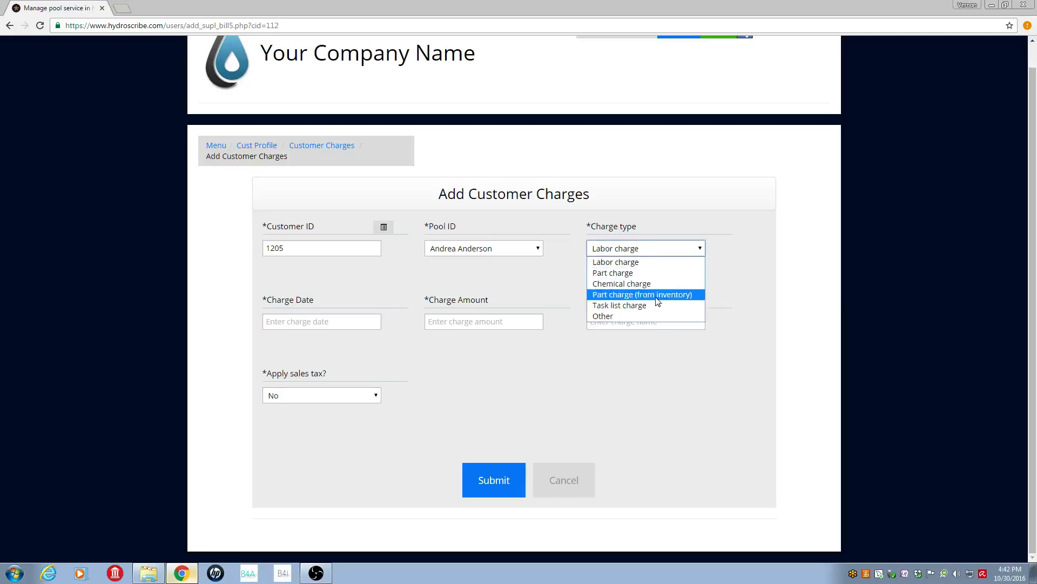
{"action": "left_click", "coordinate": [664, 296]}
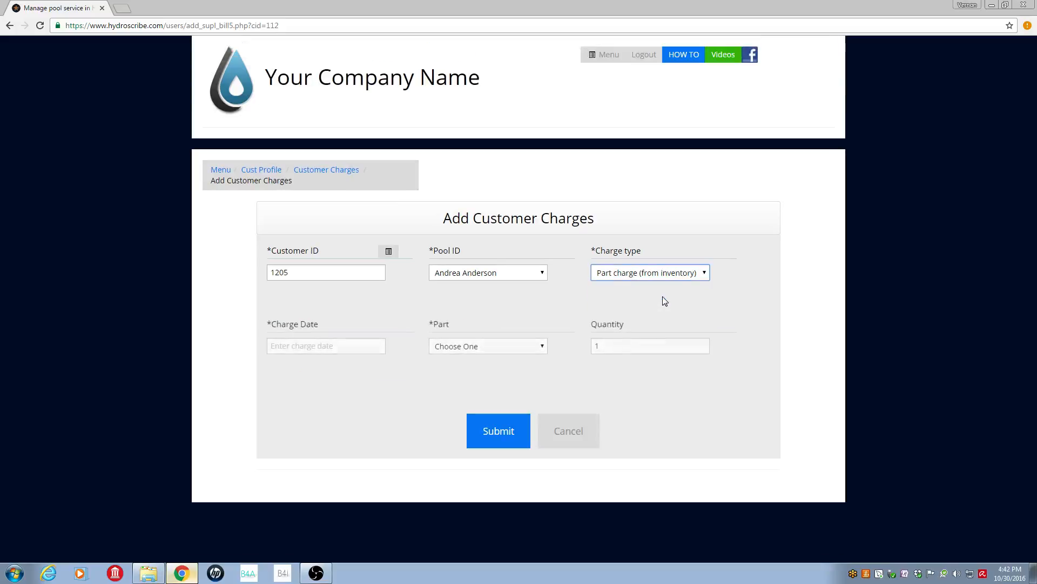
Date the part charge 10/21/2016, choose the 14-20 x .75 inch bolt w/washer and submit it.
{"action": "left_click", "coordinate": [330, 345]}
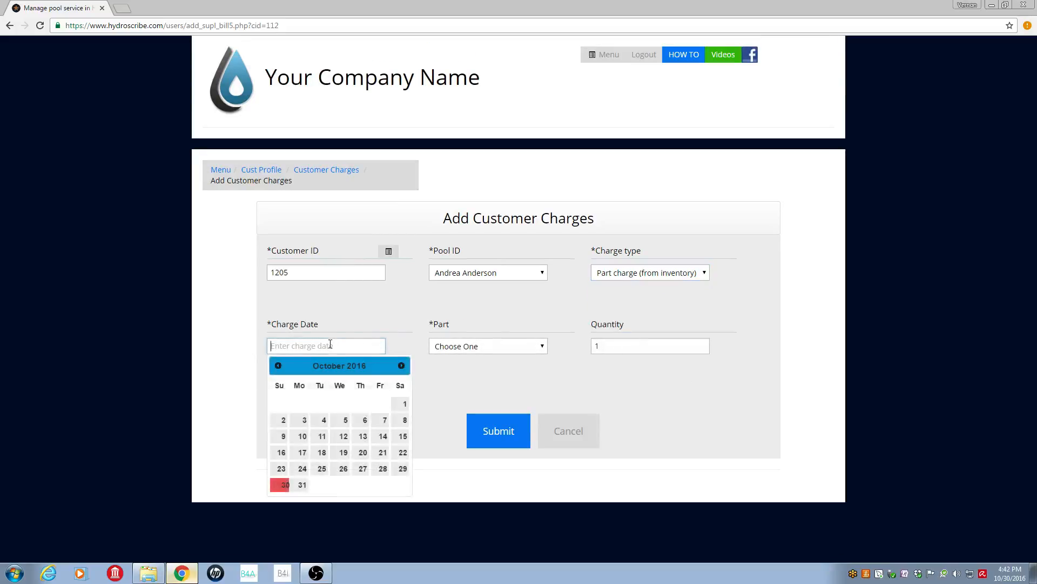
{"action": "left_click", "coordinate": [382, 453]}
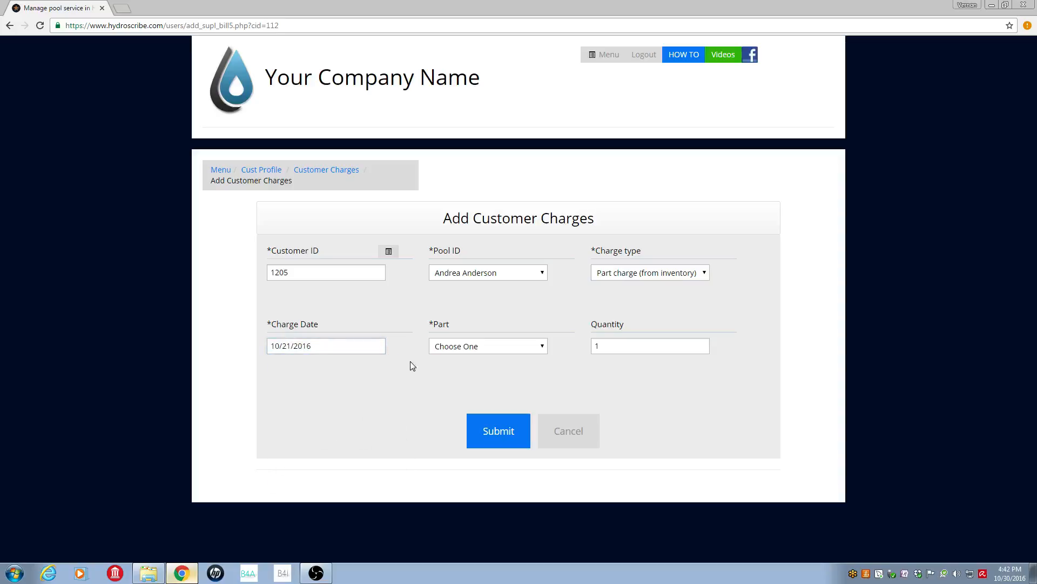
{"action": "left_click", "coordinate": [541, 354]}
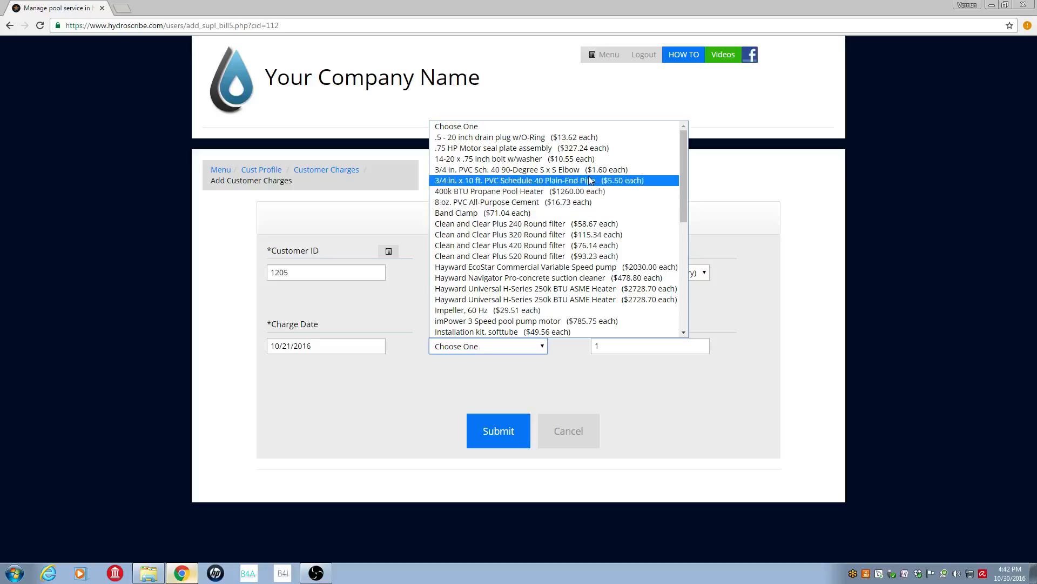
{"action": "left_click", "coordinate": [585, 160]}
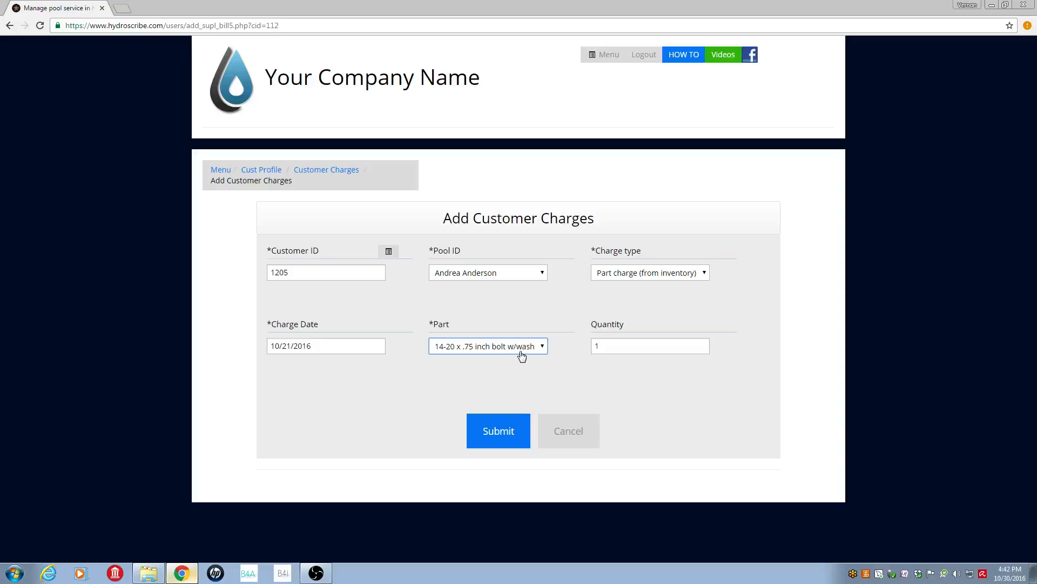
{"action": "left_click", "coordinate": [499, 440]}
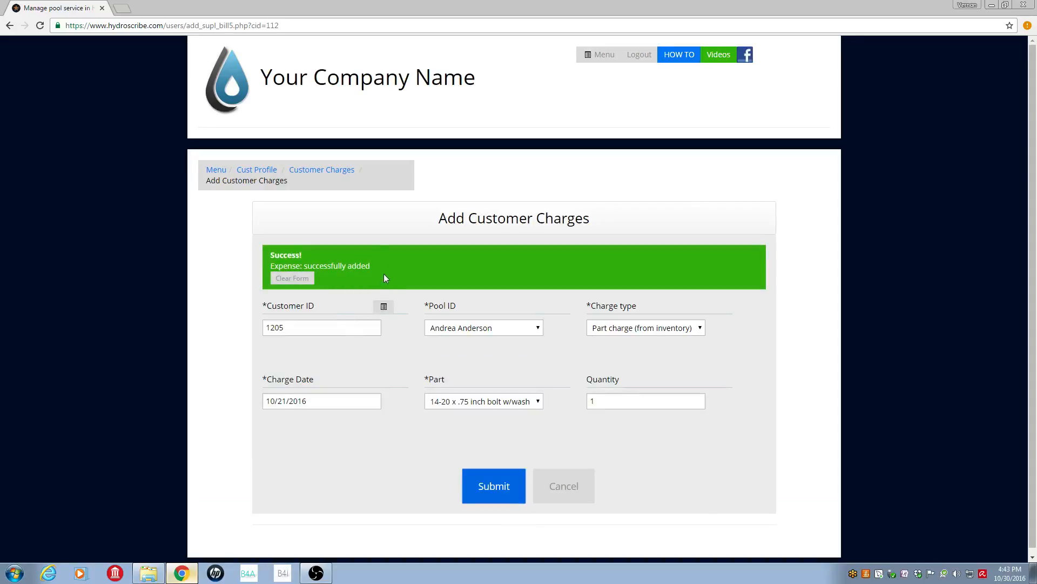
Go back to the customer profile and start a new customer charge of type Task list charge.
{"action": "left_click", "coordinate": [252, 174]}
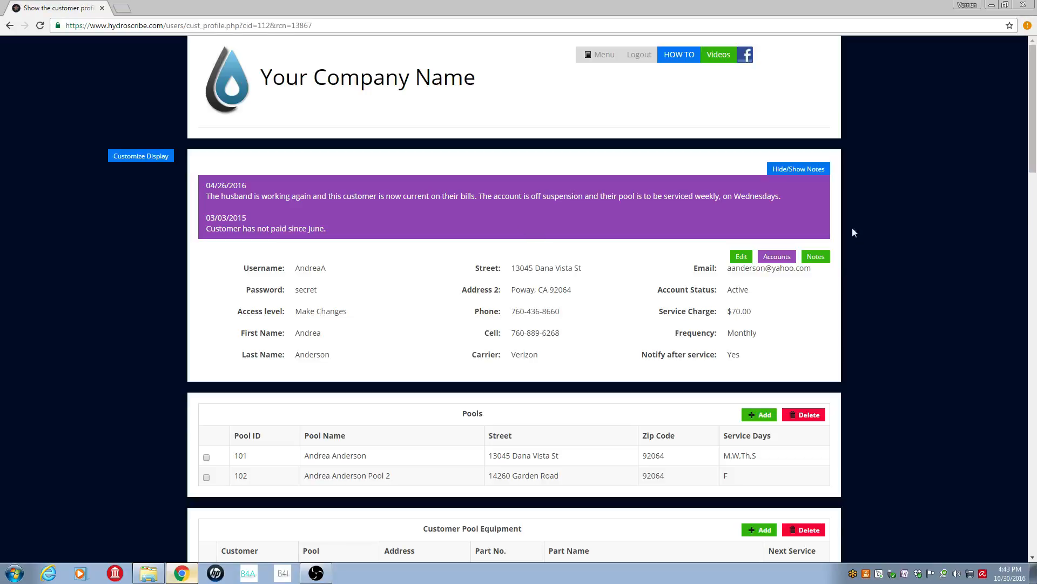
{"action": "left_click_drag", "start_coordinate": [1032, 111], "coordinate": [1035, 426]}
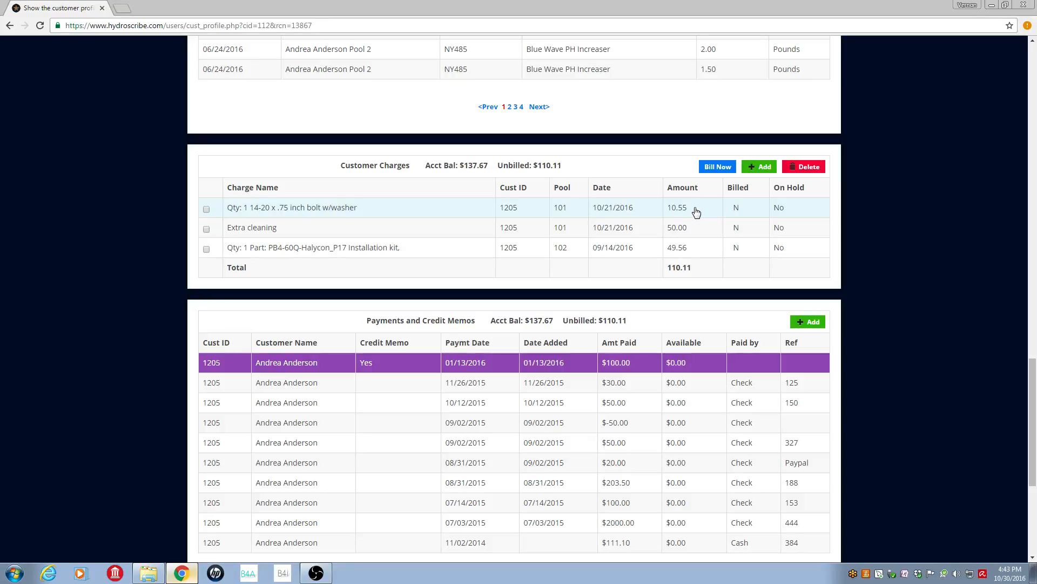
{"action": "left_click", "coordinate": [763, 170]}
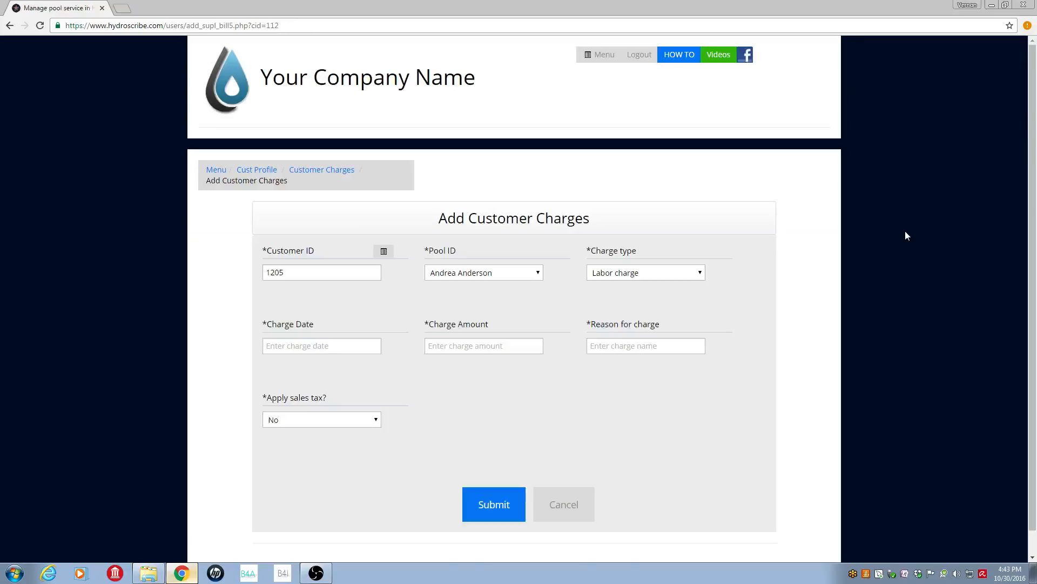
{"action": "scroll", "coordinate": [1033, 239], "scroll_direction": "down", "scroll_amount": 1}
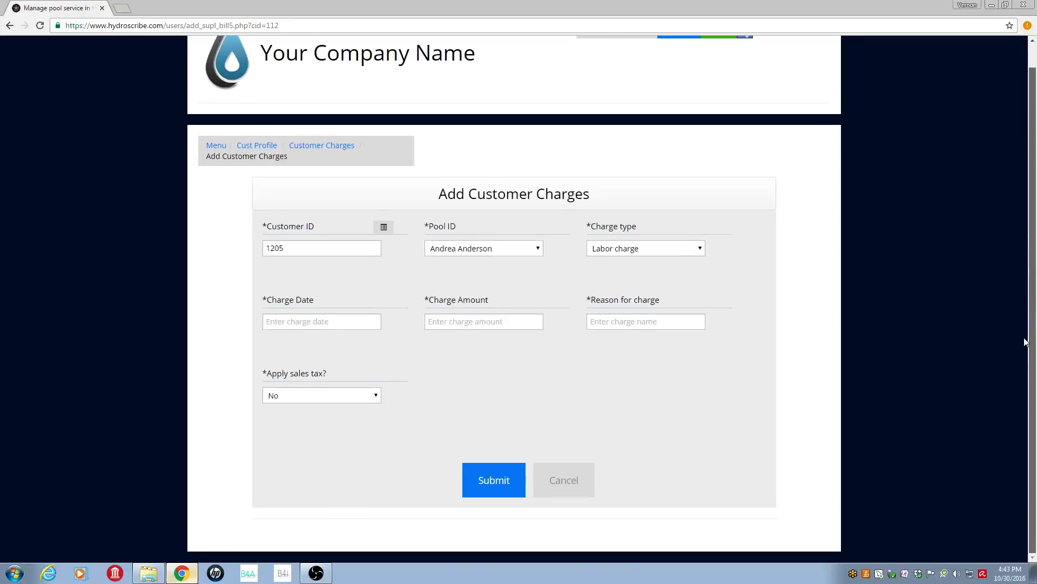
{"action": "left_click", "coordinate": [701, 250]}
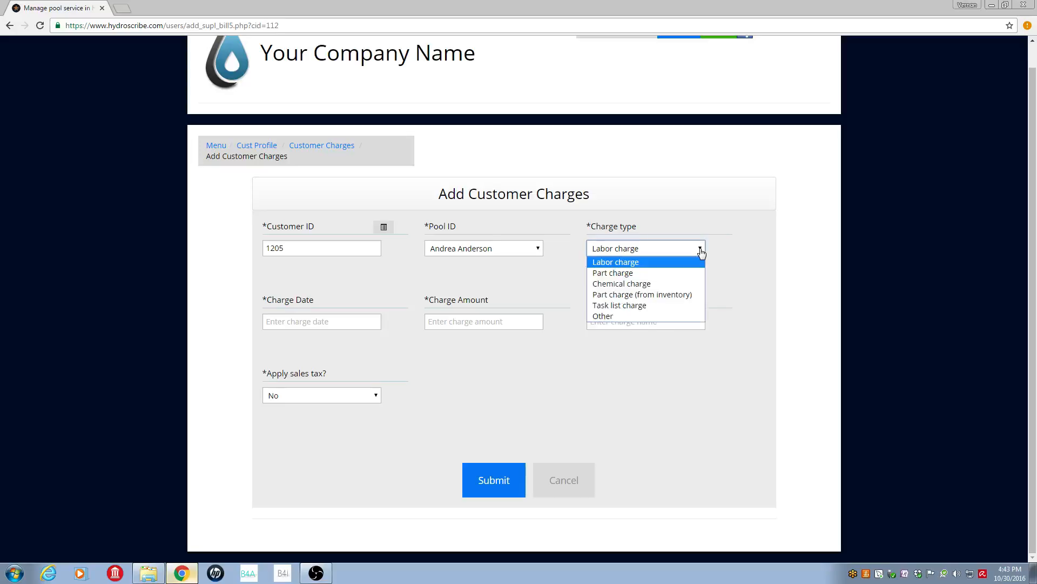
{"action": "left_click", "coordinate": [652, 310]}
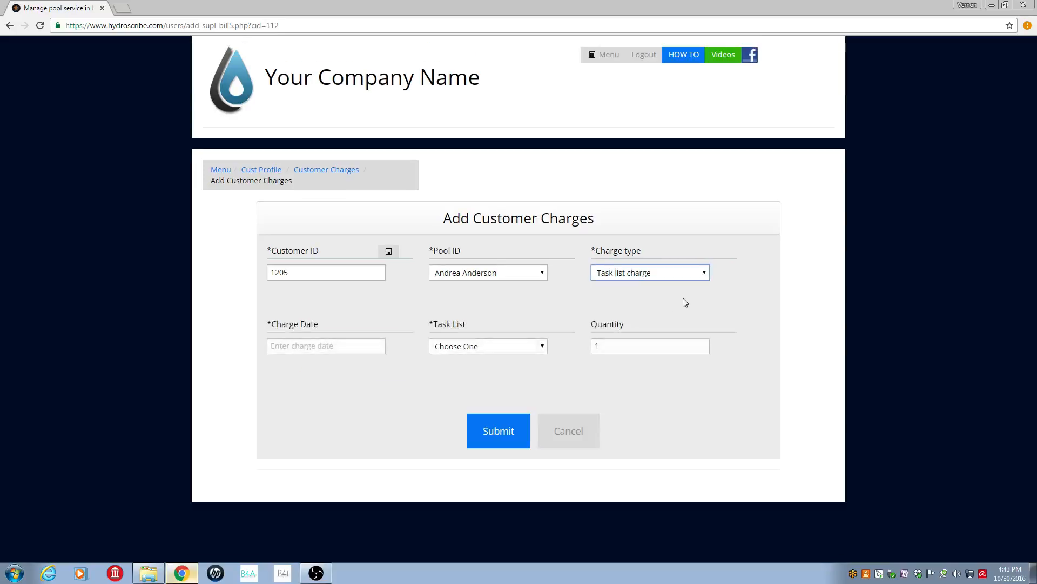
Date the task list charge 10/20/2016, choose Broken pipe repair with quantity 2 and submit it.
{"action": "left_click", "coordinate": [338, 346]}
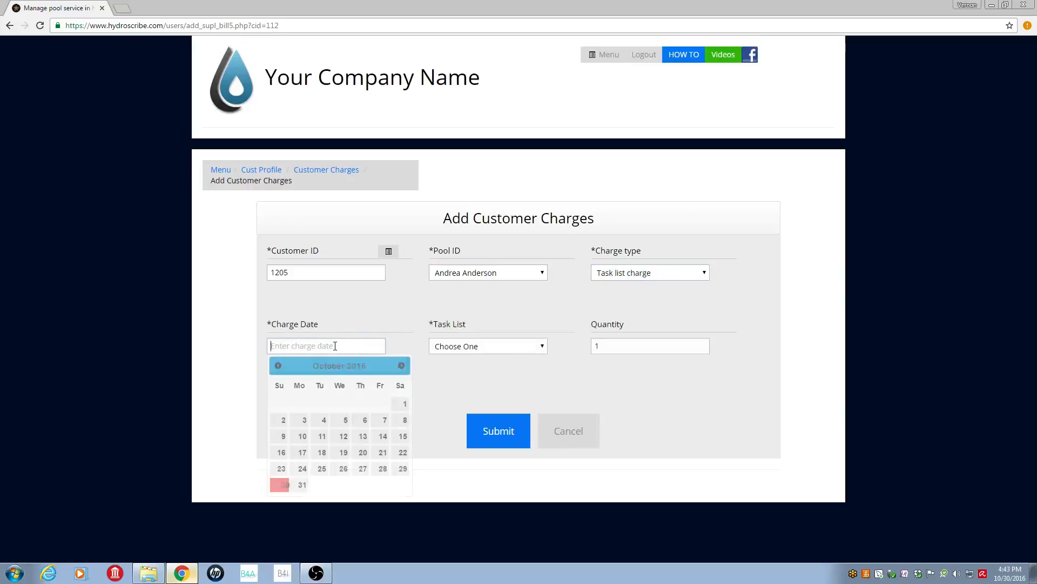
{"action": "left_click", "coordinate": [365, 457]}
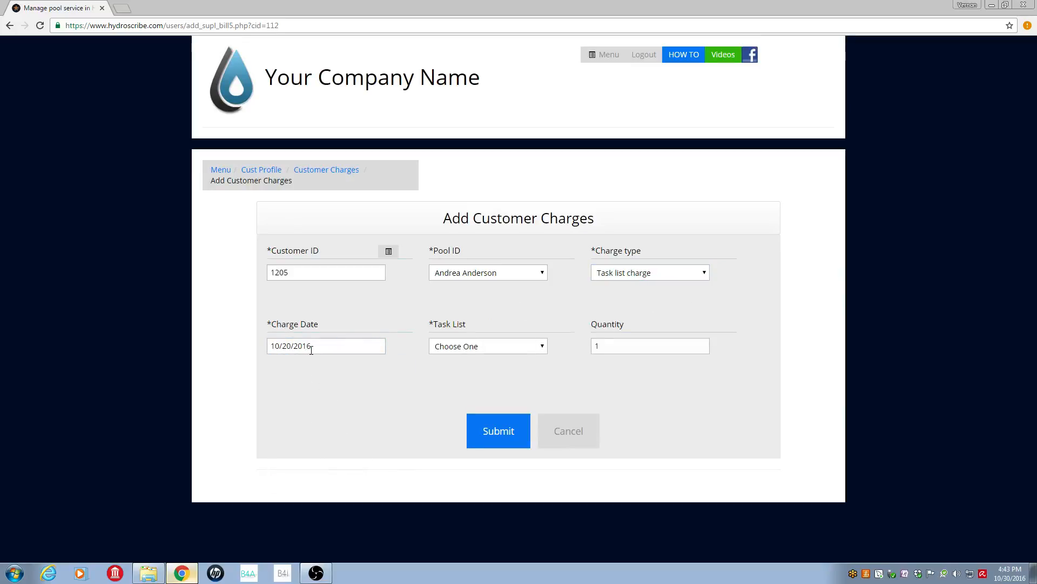
{"action": "left_click", "coordinate": [543, 350]}
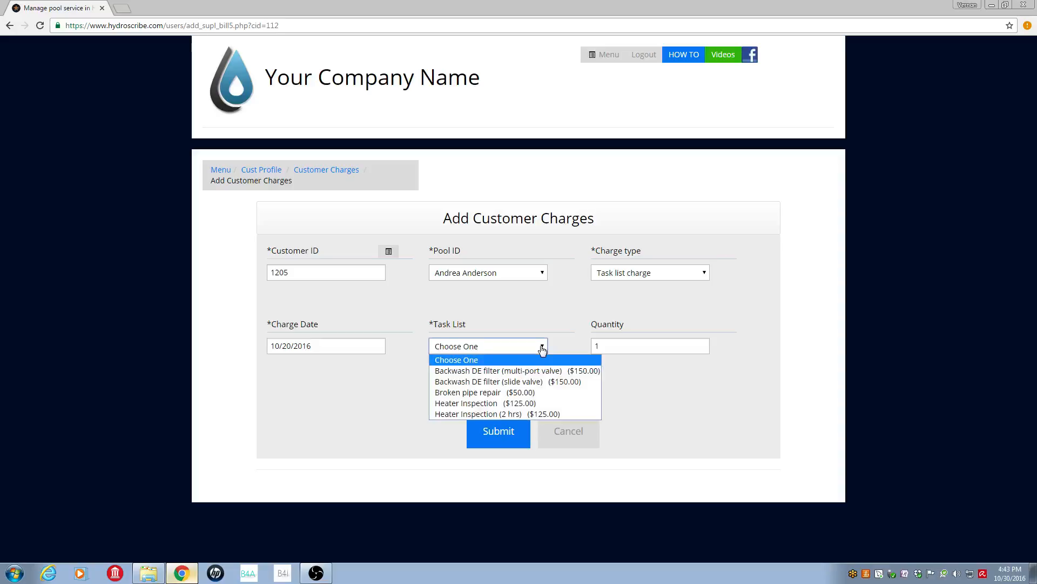
{"action": "left_click", "coordinate": [538, 393]}
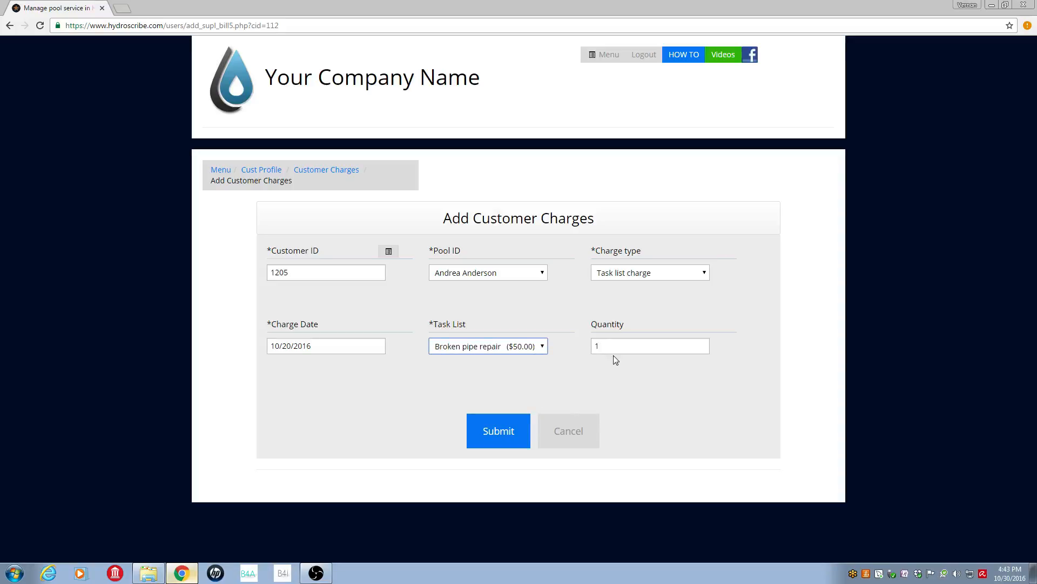
{"action": "double_click", "coordinate": [597, 346]}
{"action": "type", "text": "2"}
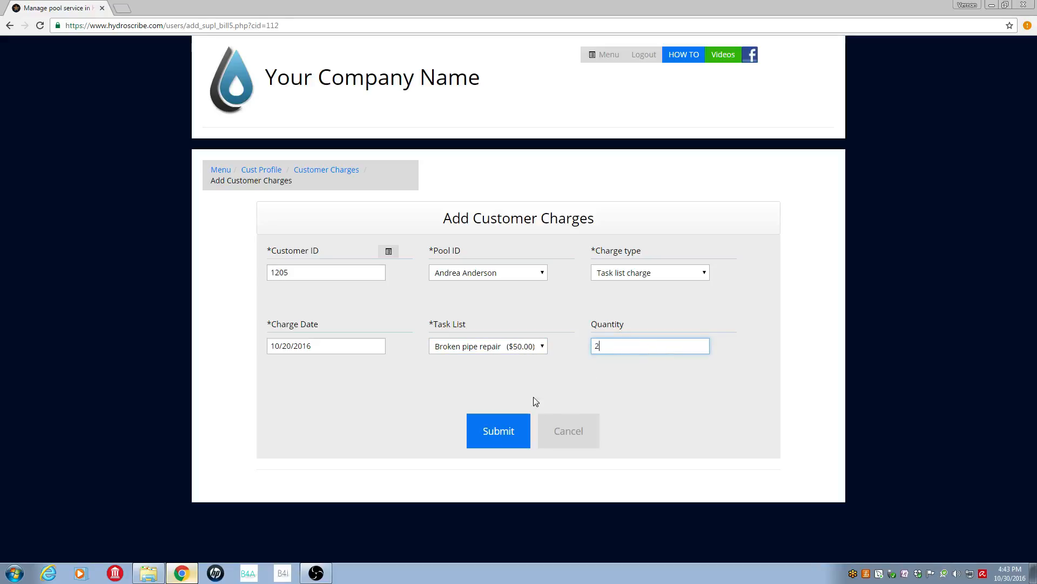
{"action": "left_click", "coordinate": [508, 433]}
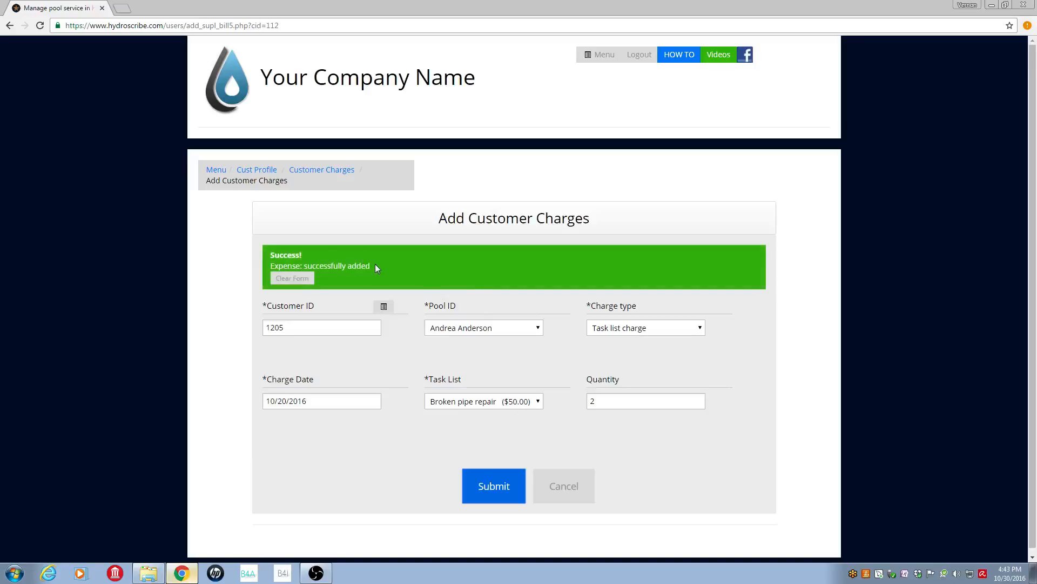
Reopen the customer profile and review the entries in the Customer Charges table.
{"action": "left_click", "coordinate": [260, 170]}
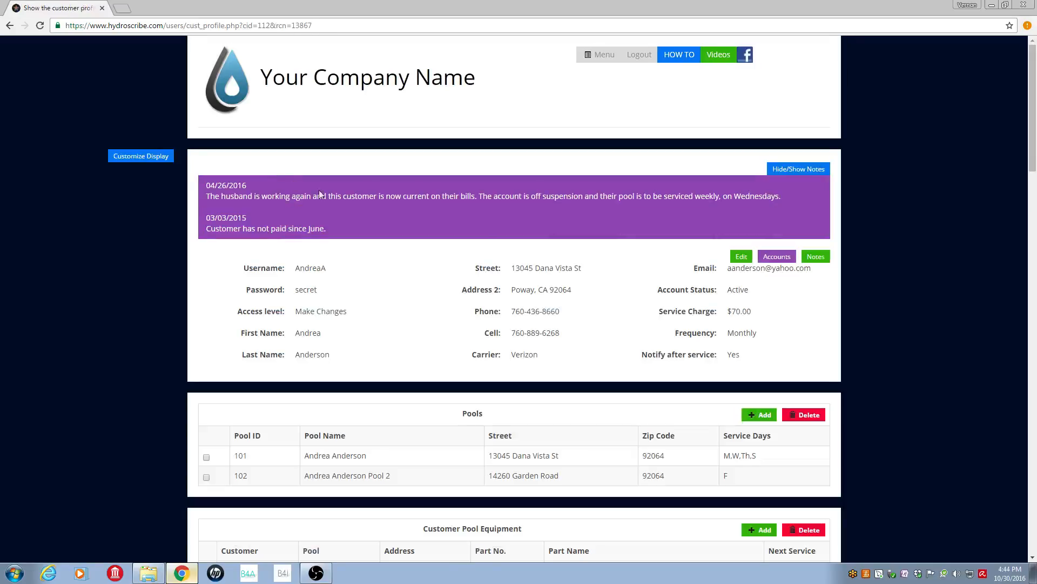
{"action": "left_click_drag", "start_coordinate": [1033, 114], "coordinate": [1035, 246]}
{"action": "scroll", "coordinate": [895, 350], "scroll_direction": "down", "scroll_amount": 14}
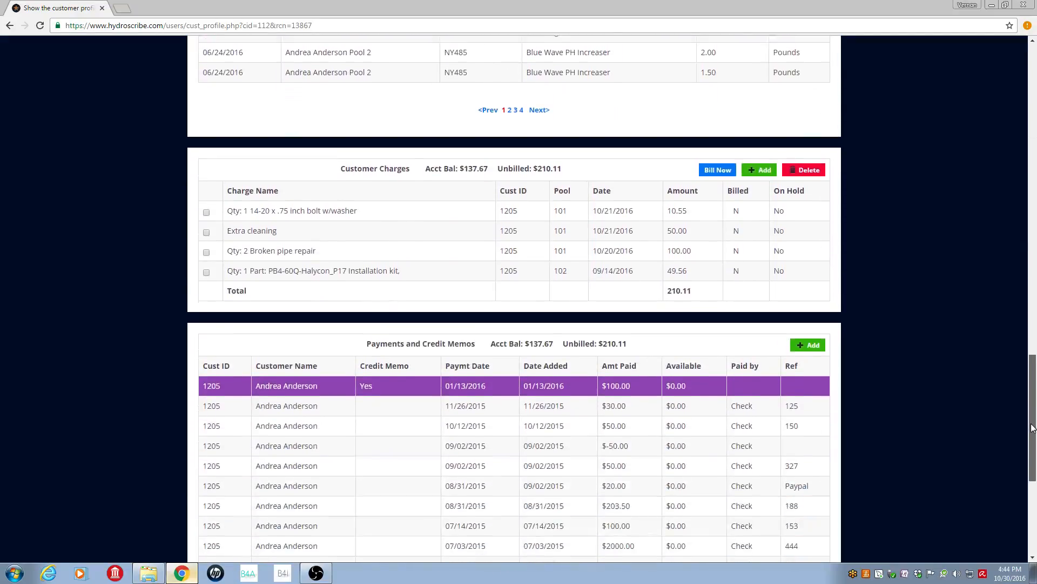